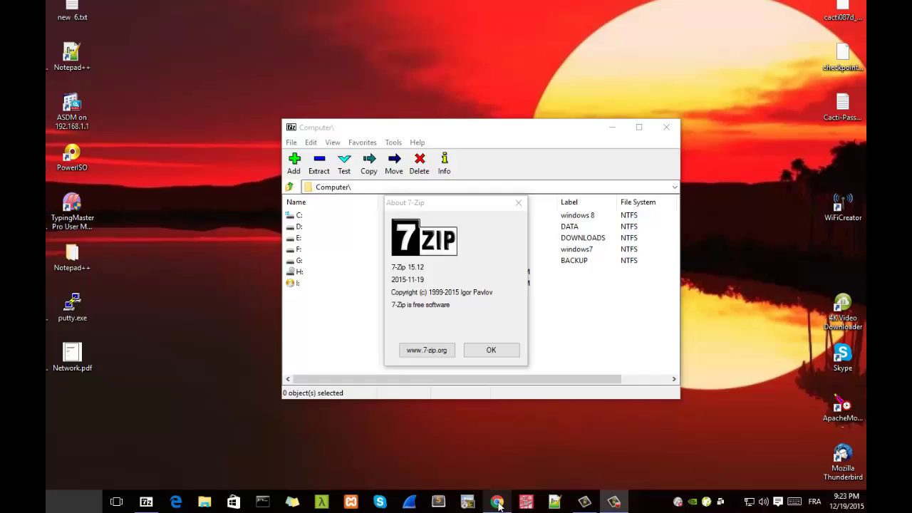
# Switch to the 7-Zip website in Chrome and look through the versions offered on its Download page
pyautogui.moveTo(498, 503)
pyautogui.click(510, 441)
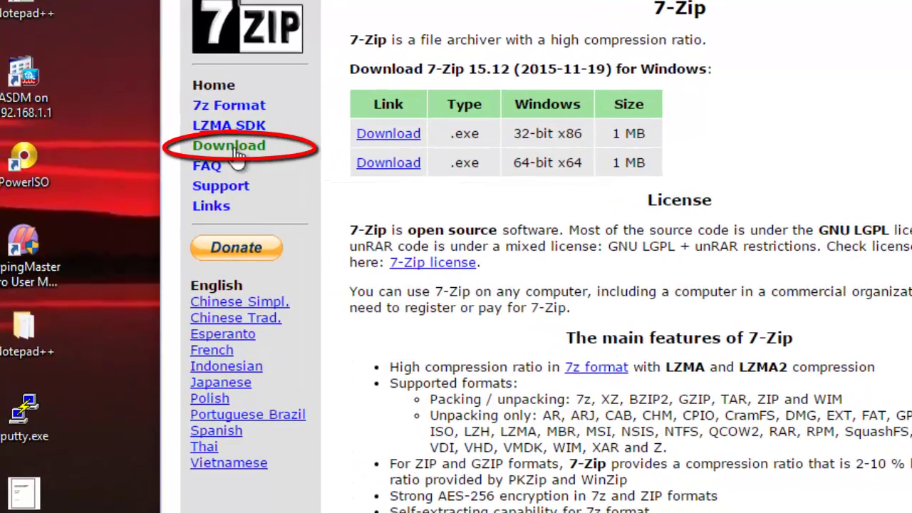
pyautogui.click(235, 151)
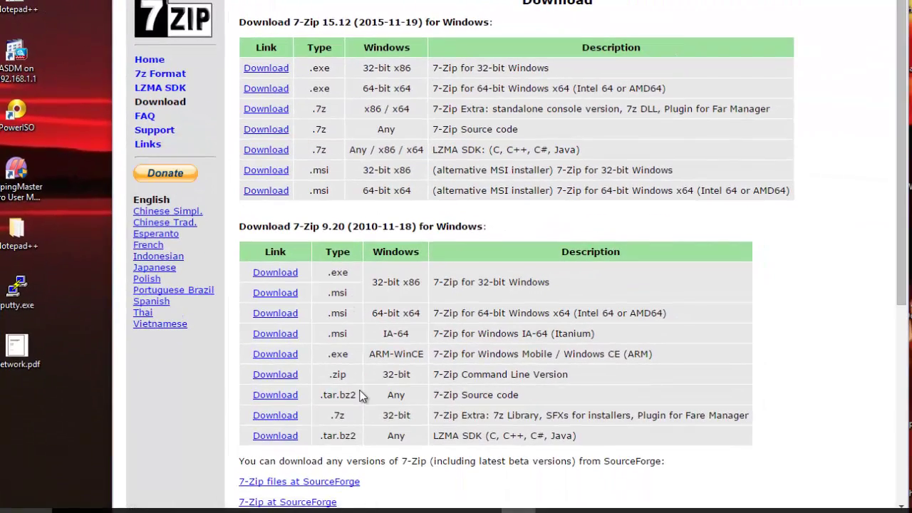
pyautogui.scroll(-5, 361, 397)
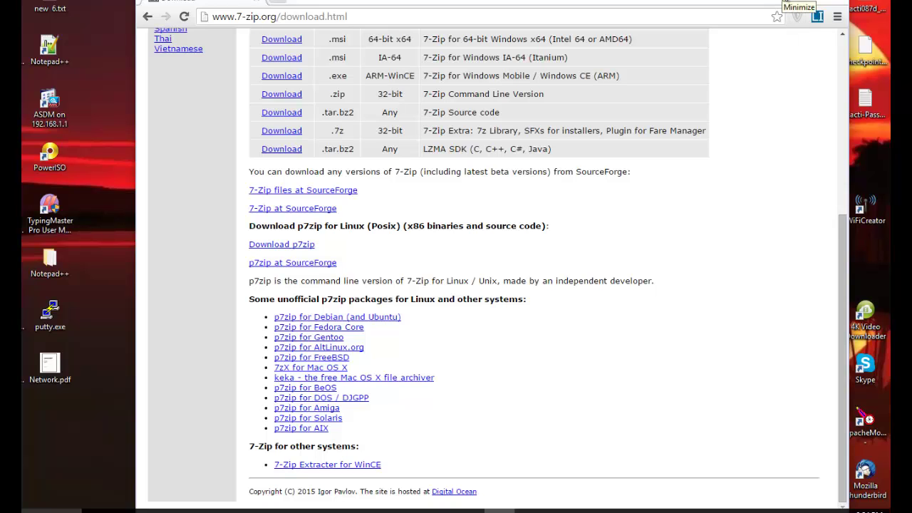
# Minimize the browser and close the 7-Zip file manager together with its About dialog
pyautogui.click(796, 3)
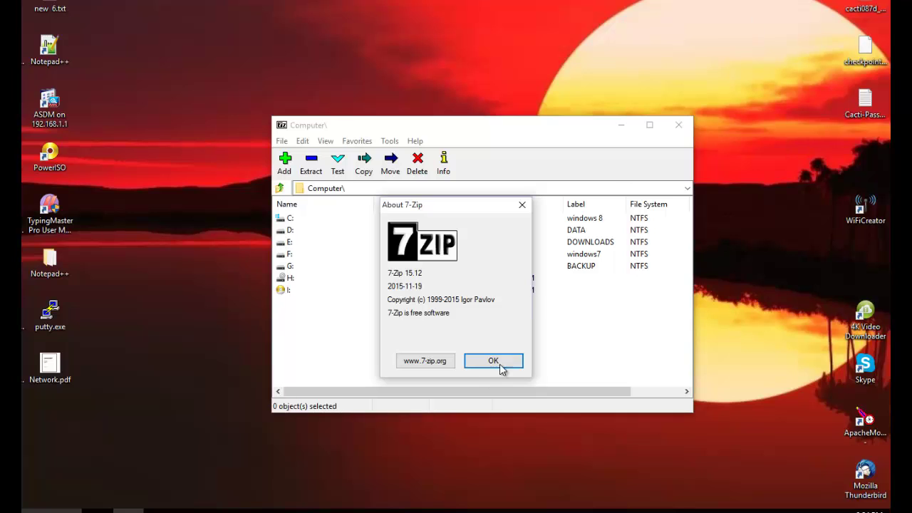
pyautogui.click(493, 361)
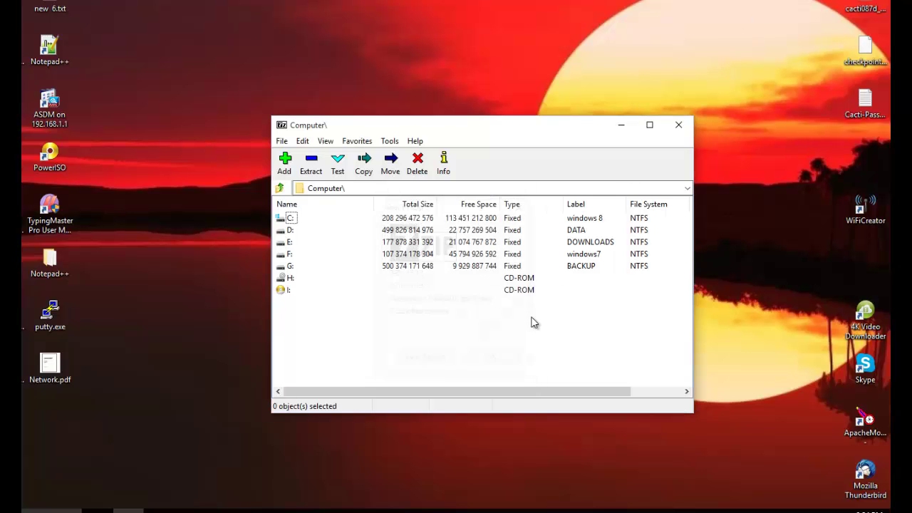
pyautogui.click(678, 127)
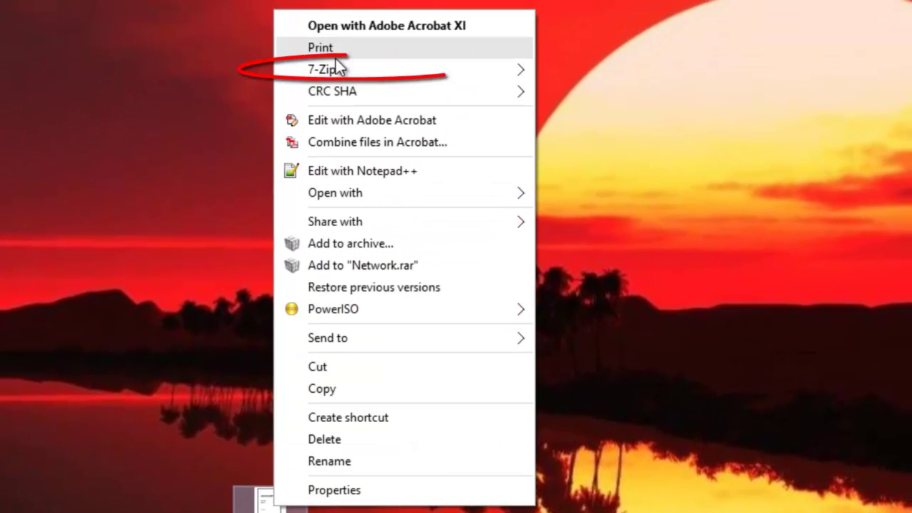
# Compress Network.pdf on the desktop into Network.zip with 7-Zip
pyautogui.moveTo(336, 71)
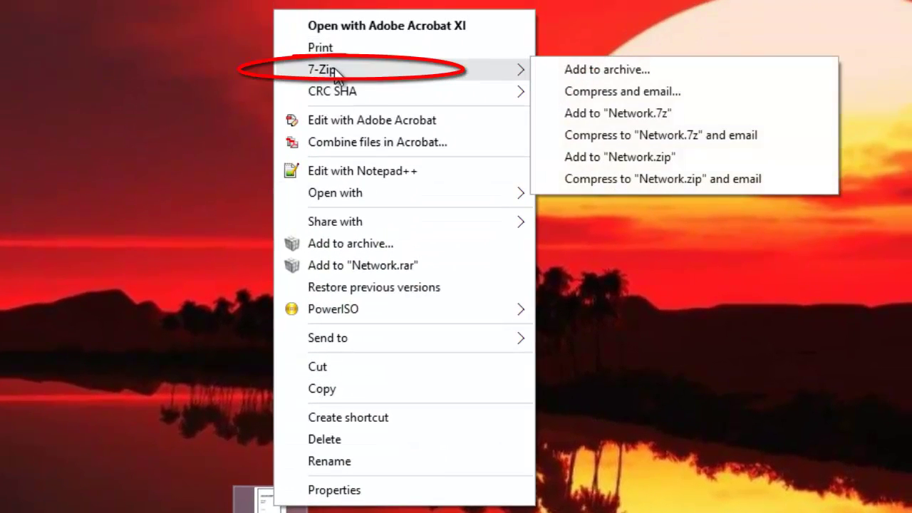
pyautogui.click(667, 163)
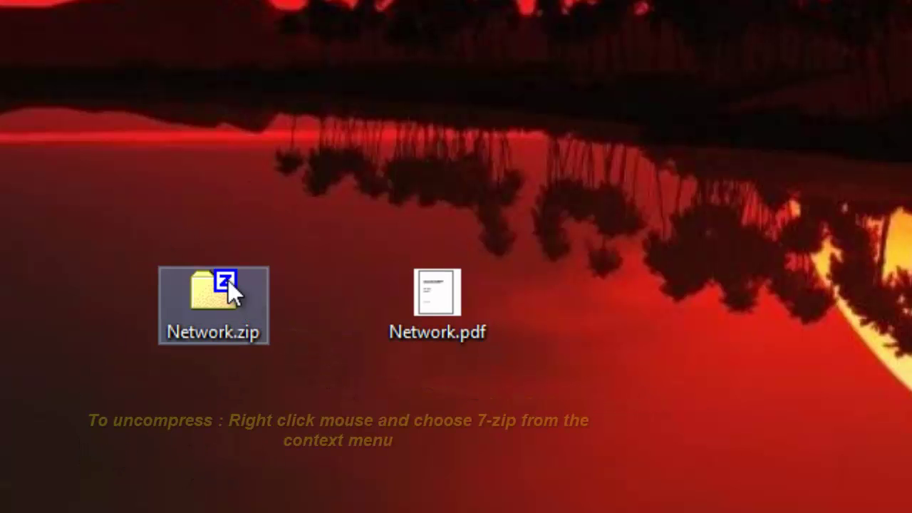
# Open the Network.zip archive from the desktop in 7-Zip to view its contents
pyautogui.rightClick(207, 288)
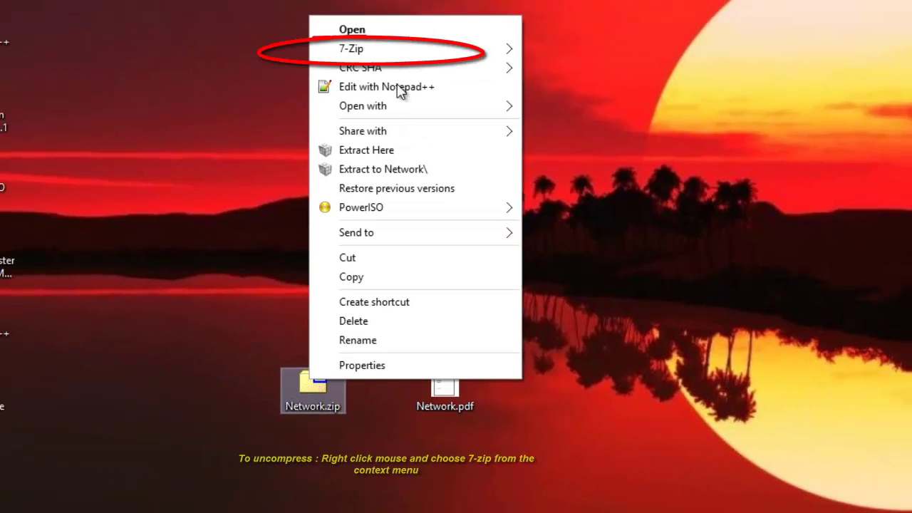
pyautogui.moveTo(395, 56)
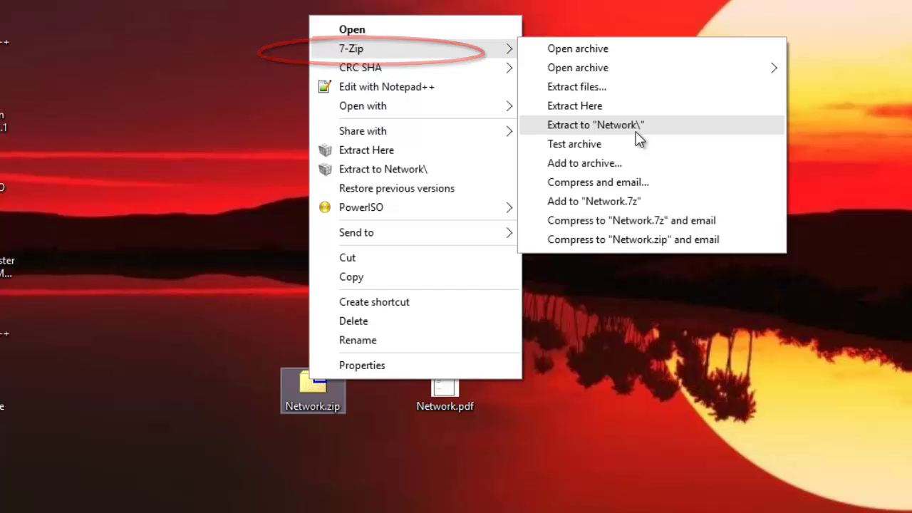
pyautogui.click(633, 53)
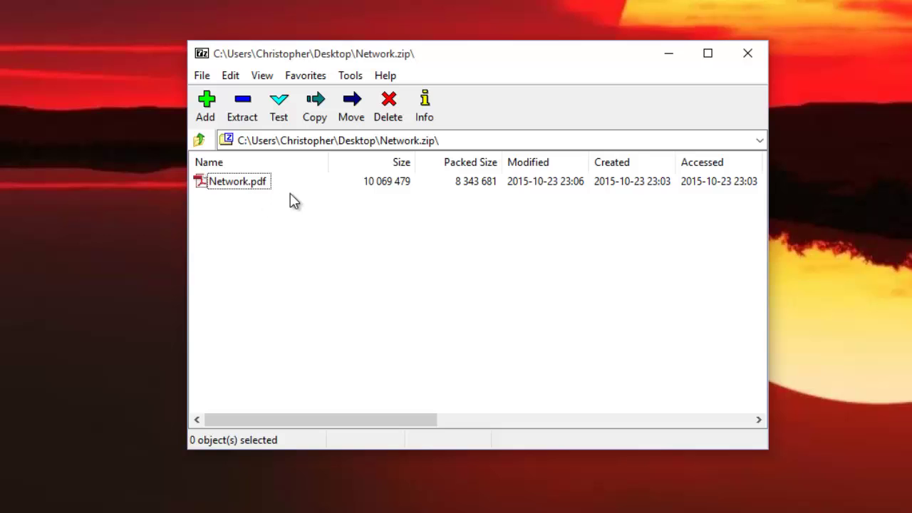
pyautogui.moveTo(478, 63); pyautogui.dragTo(506, 69)
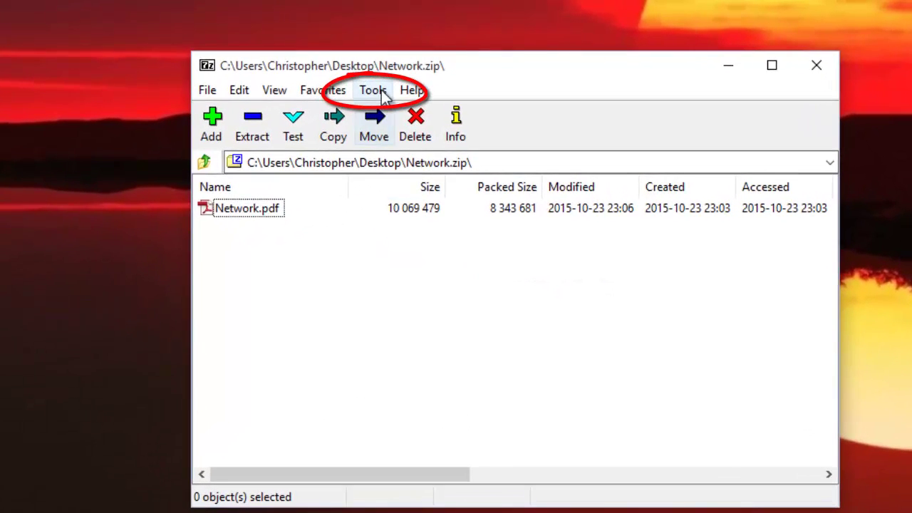
# Try associating the rar file type with 7-Zip for the current user in the 7-Zip options
pyautogui.click(378, 91)
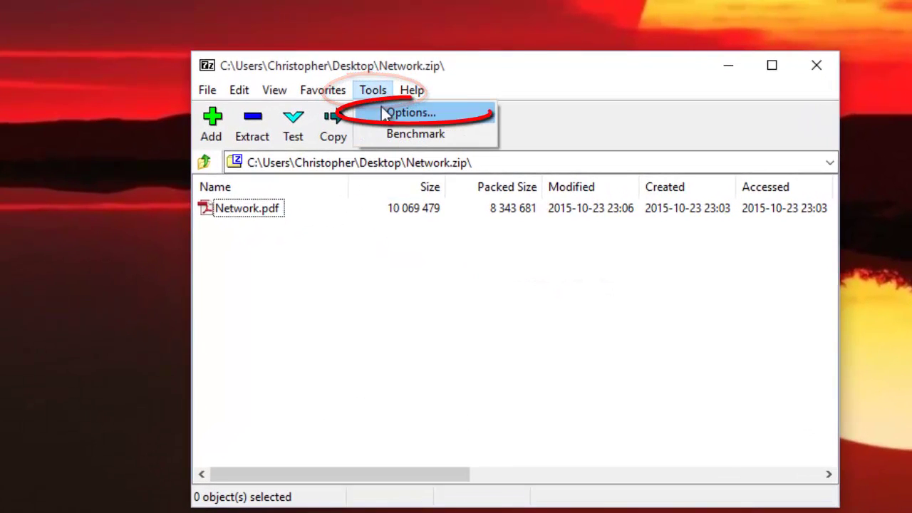
pyautogui.click(383, 112)
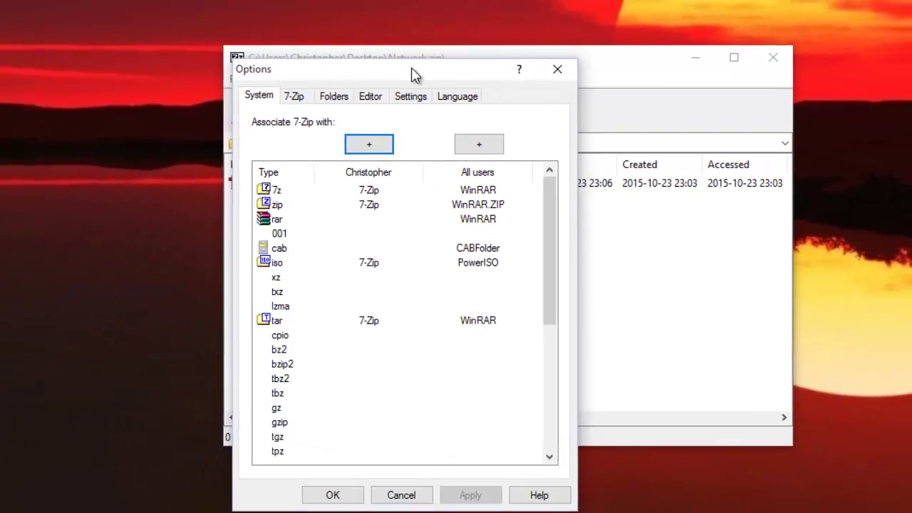
pyautogui.moveTo(407, 86); pyautogui.dragTo(433, 42)
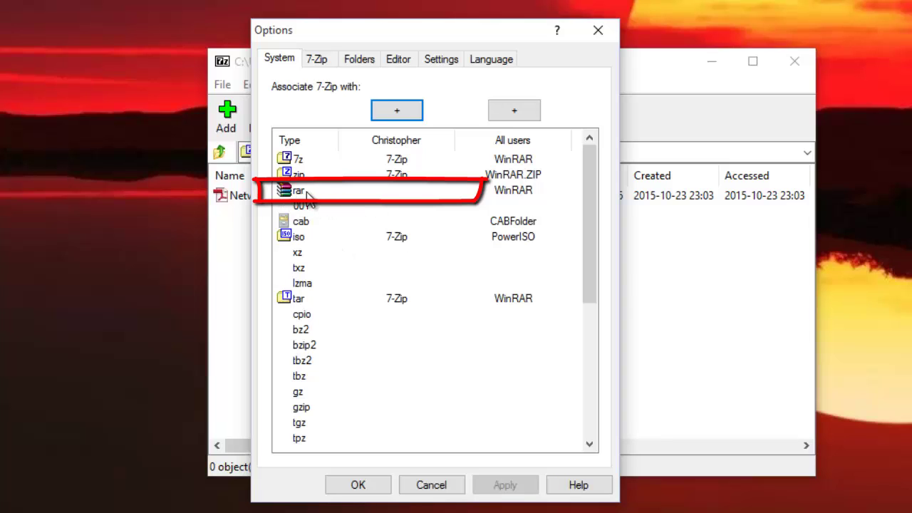
pyautogui.click(307, 192)
pyautogui.click(397, 191)
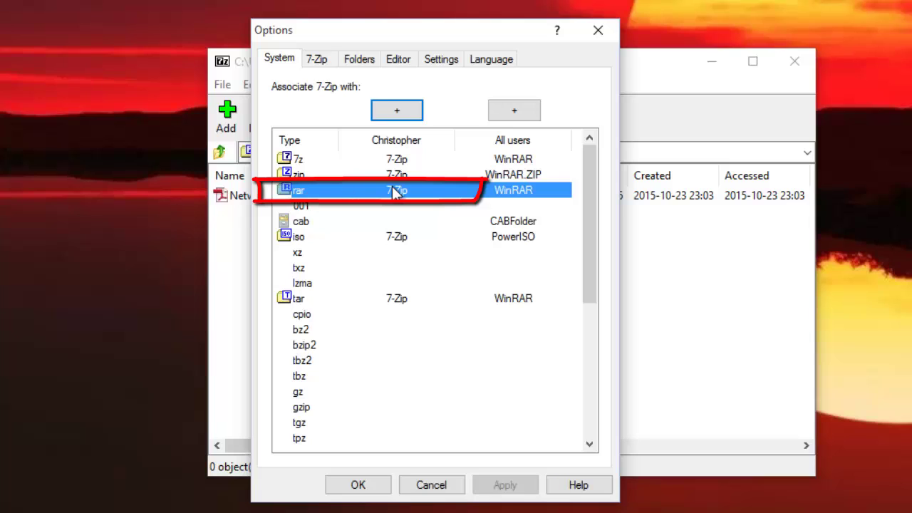
pyautogui.click(300, 206)
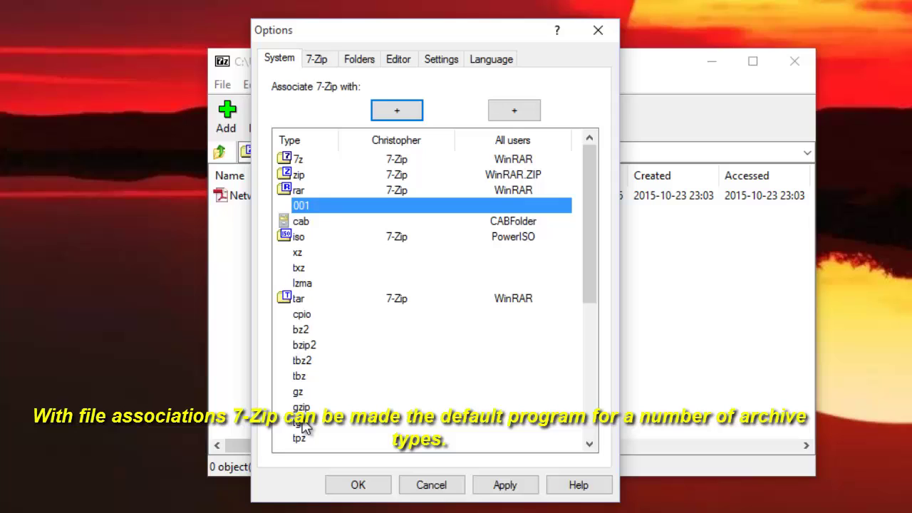
pyautogui.moveTo(593, 270); pyautogui.dragTo(589, 209)
# Examine the 7-Zip context menu options, leave them without saving and close the archive window
pyautogui.click(318, 62)
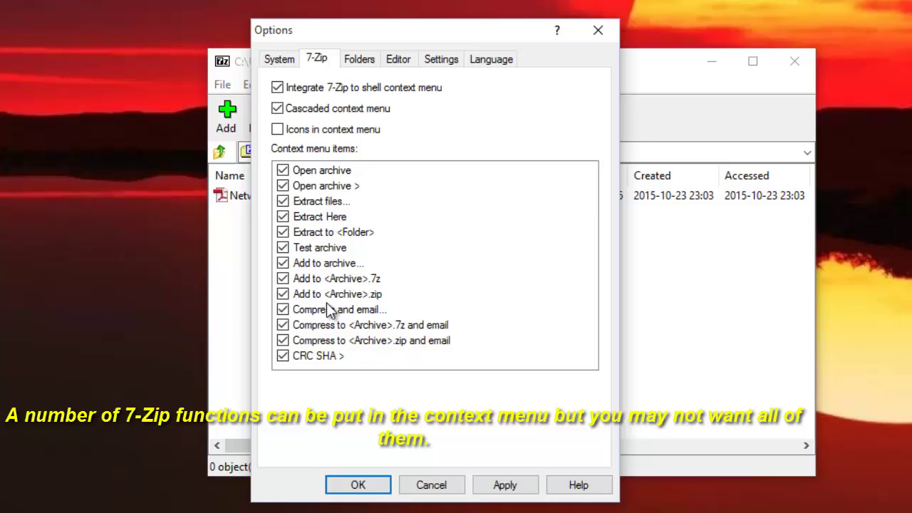
pyautogui.click(431, 484)
pyautogui.click(795, 61)
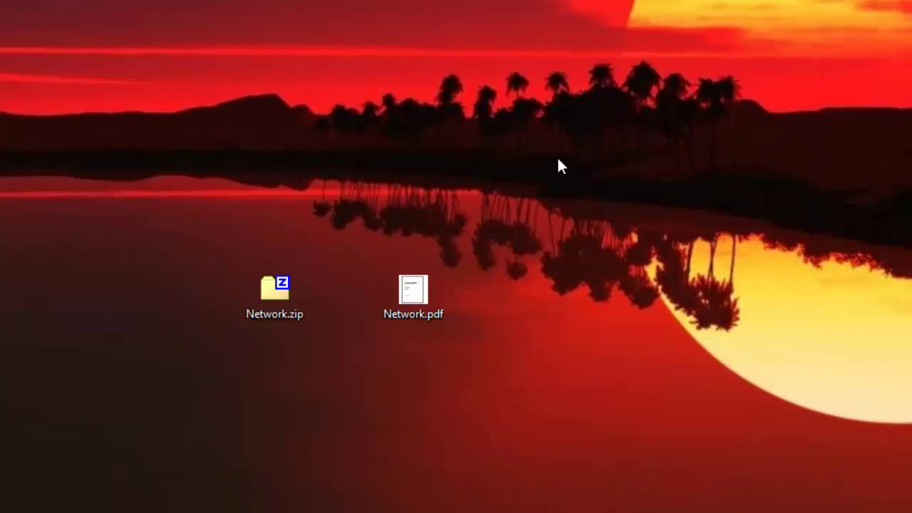
# Check the 7-Zip context commands offered for Network.pdf and open Network.zip in the 7-Zip file manager
pyautogui.rightClick(417, 292)
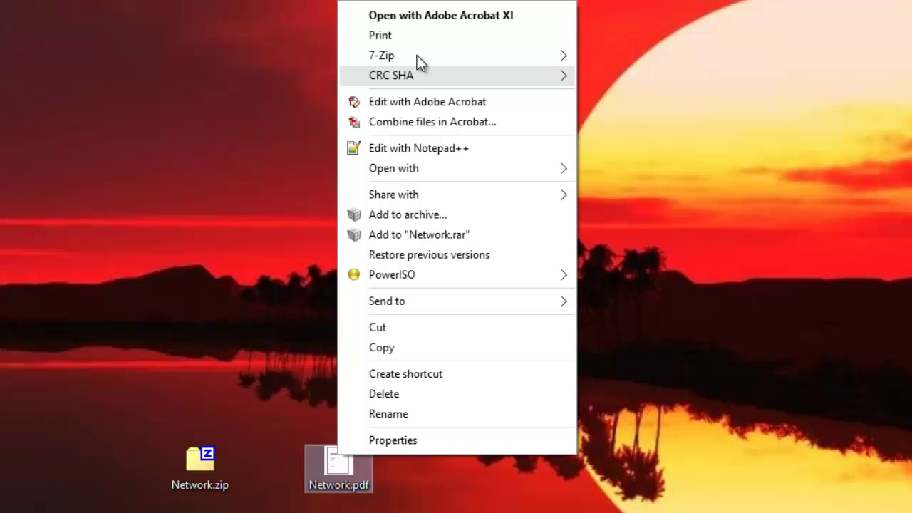
pyautogui.moveTo(417, 57)
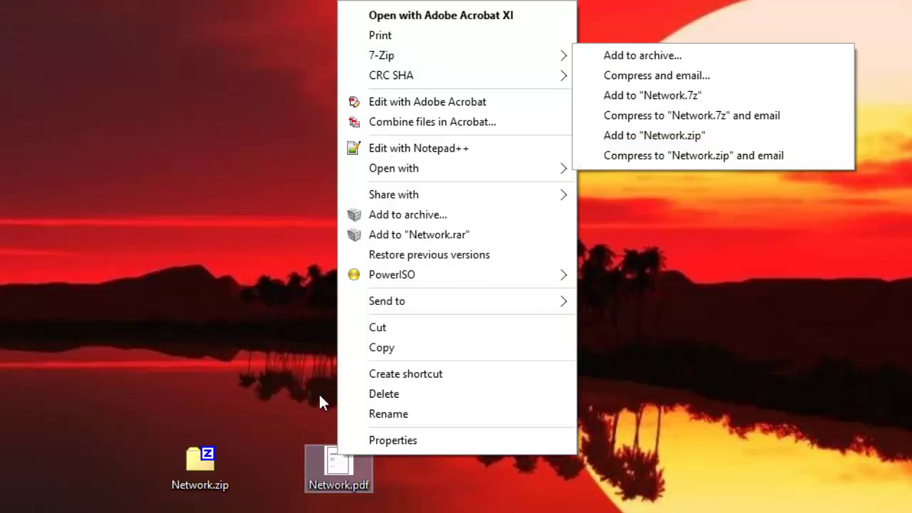
pyautogui.rightClick(201, 460)
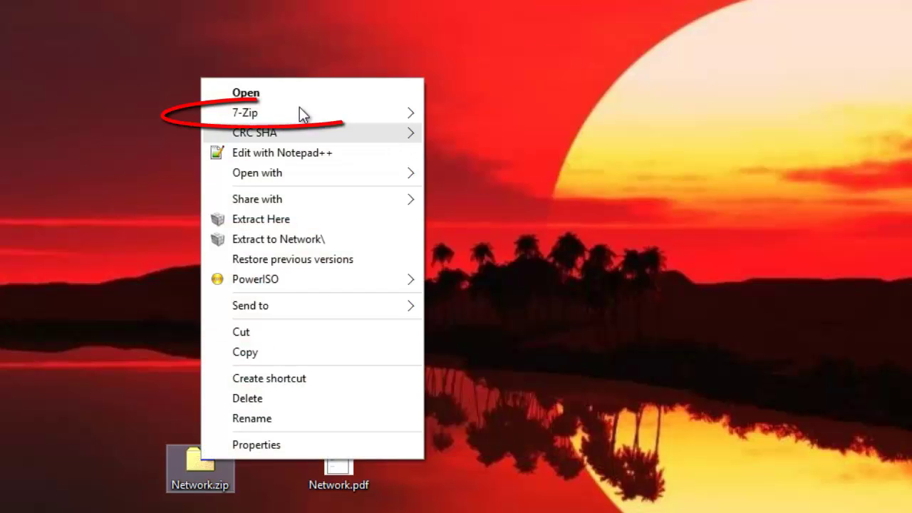
pyautogui.moveTo(336, 114)
pyautogui.click(493, 114)
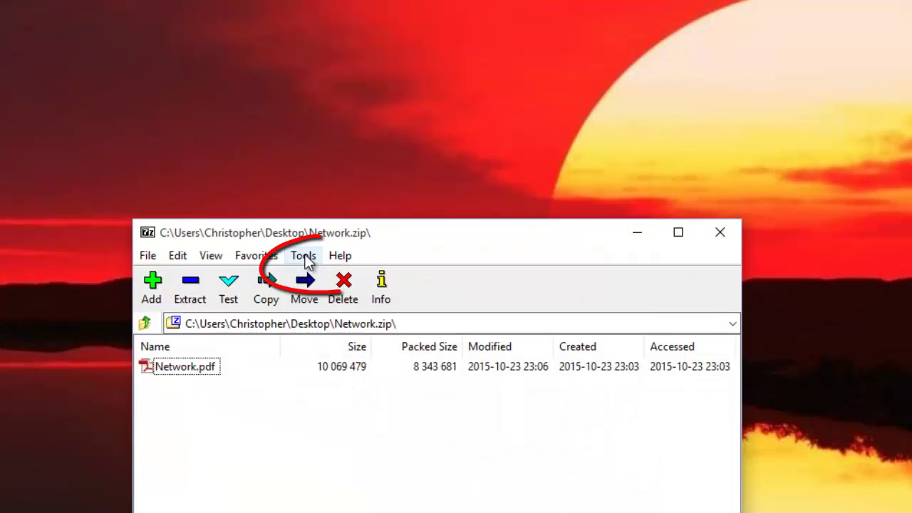
# Disable the "Compress to <Archive>.zip and email" context menu item in the 7-Zip options, save, and close the archive window
pyautogui.click(307, 256)
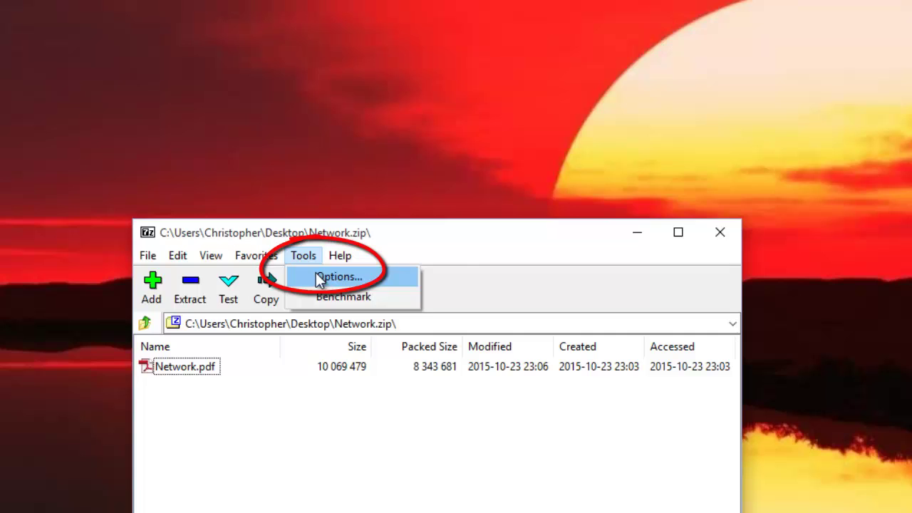
pyautogui.click(316, 272)
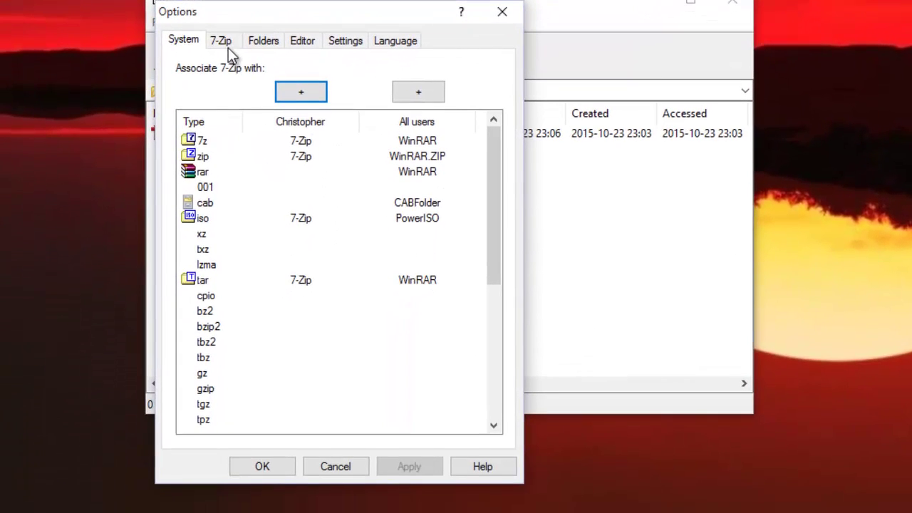
pyautogui.click(224, 43)
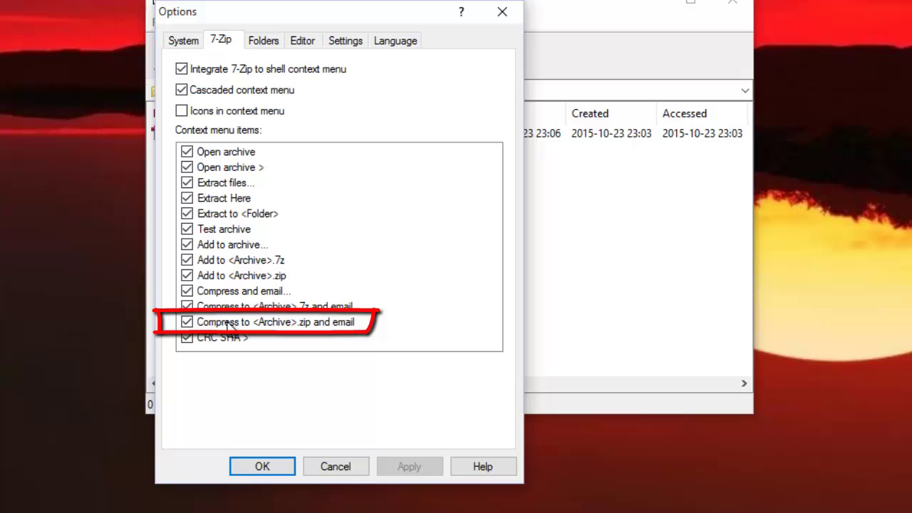
pyautogui.click(187, 322)
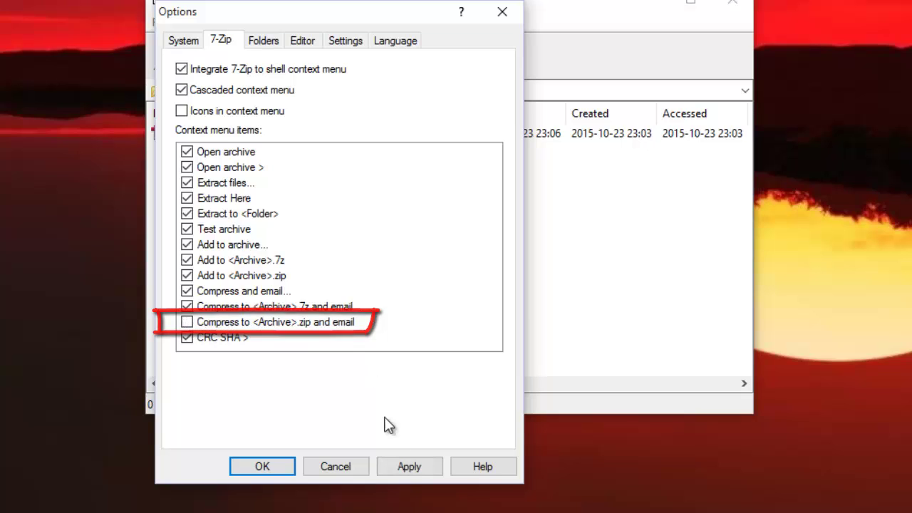
pyautogui.click(403, 465)
pyautogui.click(262, 466)
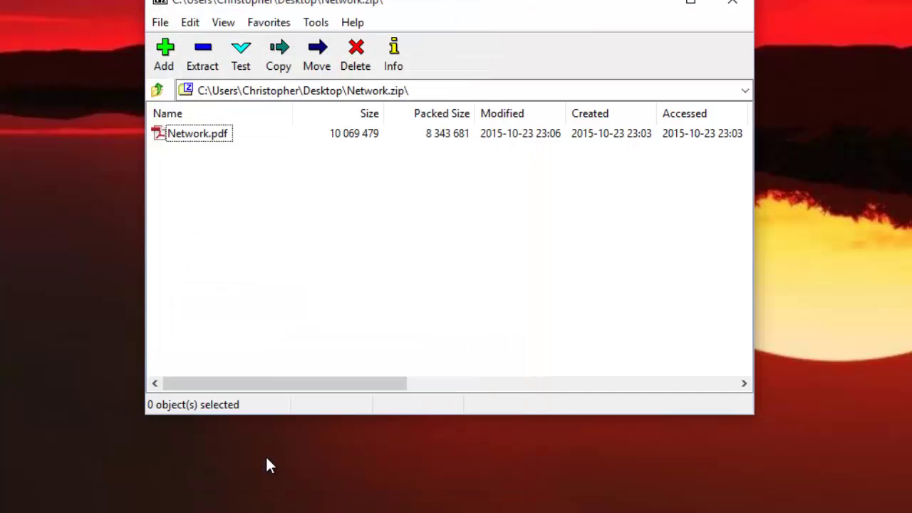
pyautogui.click(733, 2)
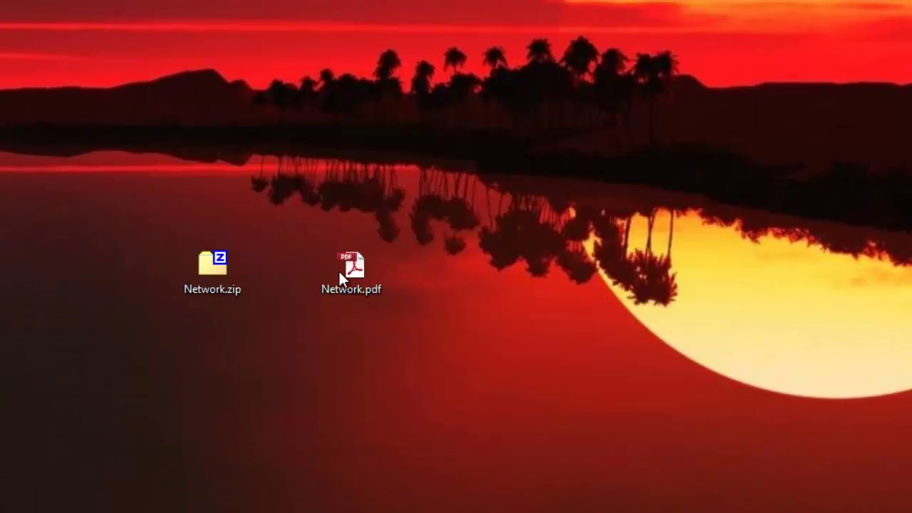
# Examine the updated 7-Zip context commands for Network.pdf and dismiss the menu
pyautogui.rightClick(352, 265)
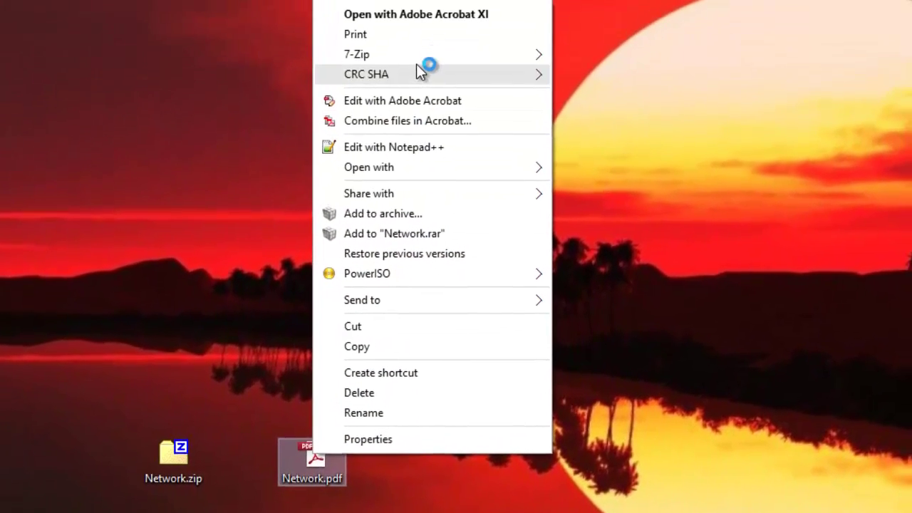
pyautogui.moveTo(438, 0)
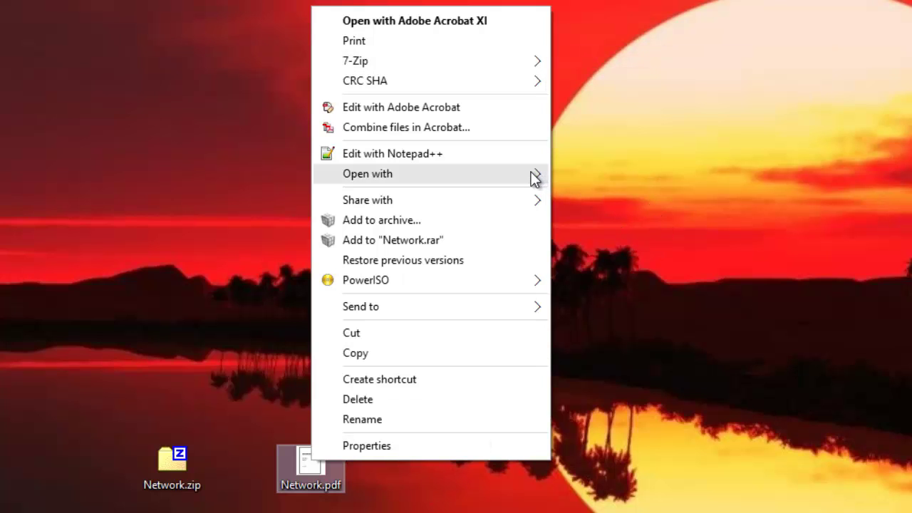
pyautogui.moveTo(536, 177)
pyautogui.click(647, 83)
pyautogui.click(647, 81)
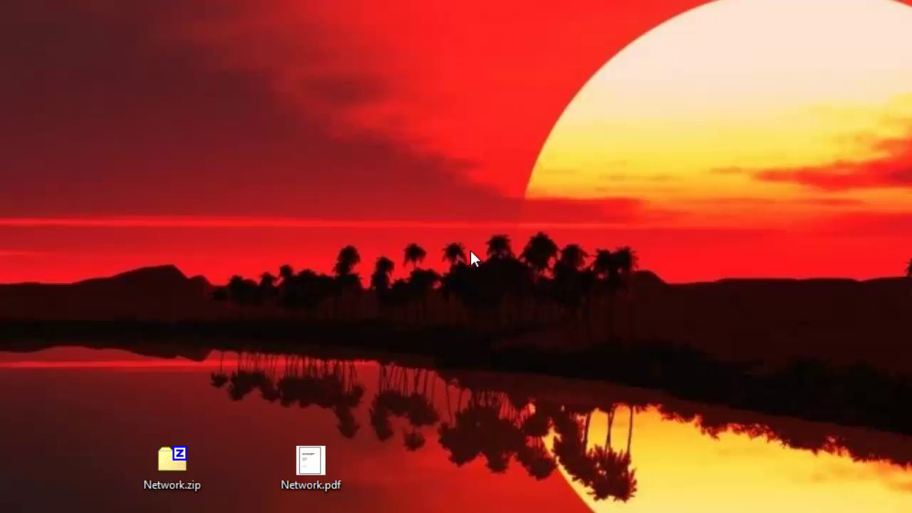